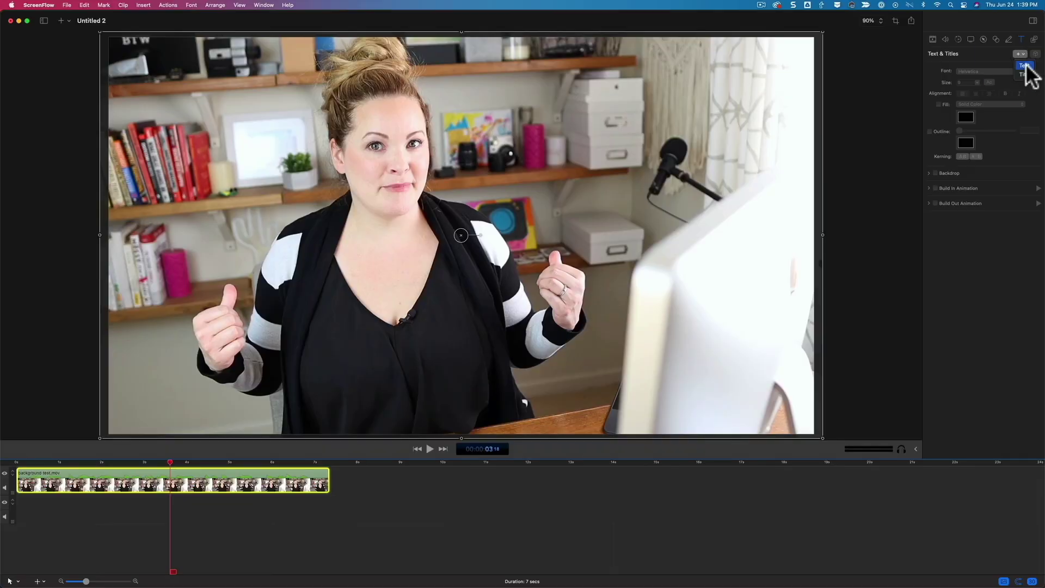
Step: Open a lower-third template from the Titles library and place a chosen image in its Logo well
{"action": "left_click", "coordinate": [1021, 59]}
{"action": "double_click", "coordinate": [541, 314]}
{"action": "left_click", "coordinate": [645, 216]}
{"action": "left_click", "coordinate": [640, 294]}
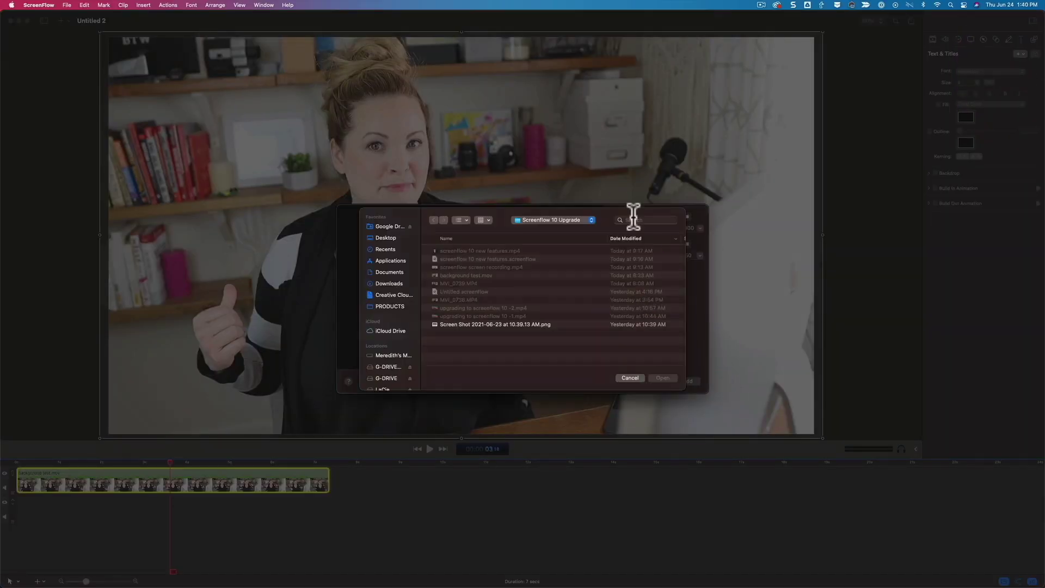
{"action": "left_click", "coordinate": [662, 377]}
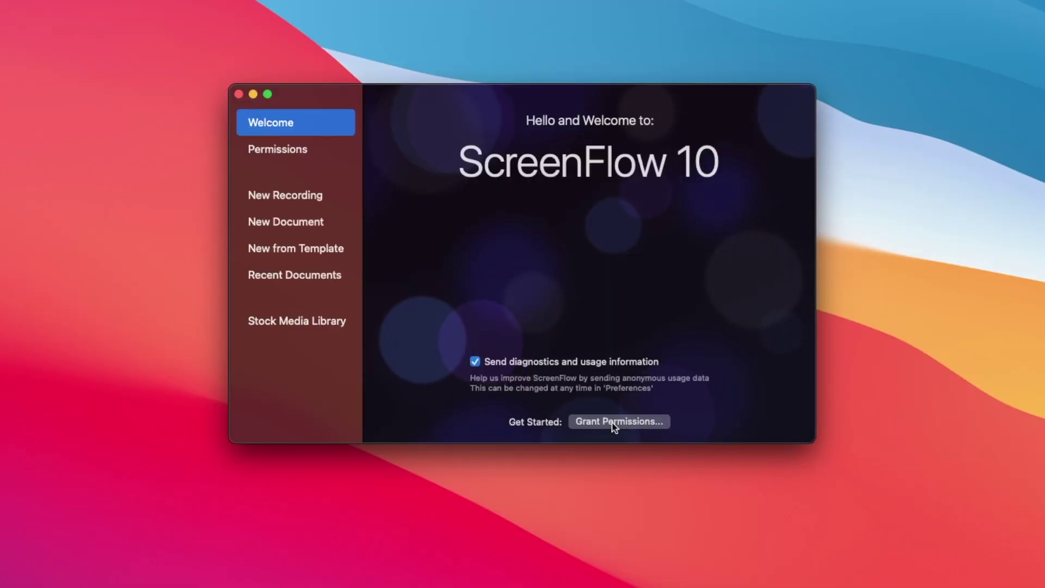
Step: Go to the permissions page from the Welcome window and enable the camera
{"action": "left_click", "coordinate": [613, 421]}
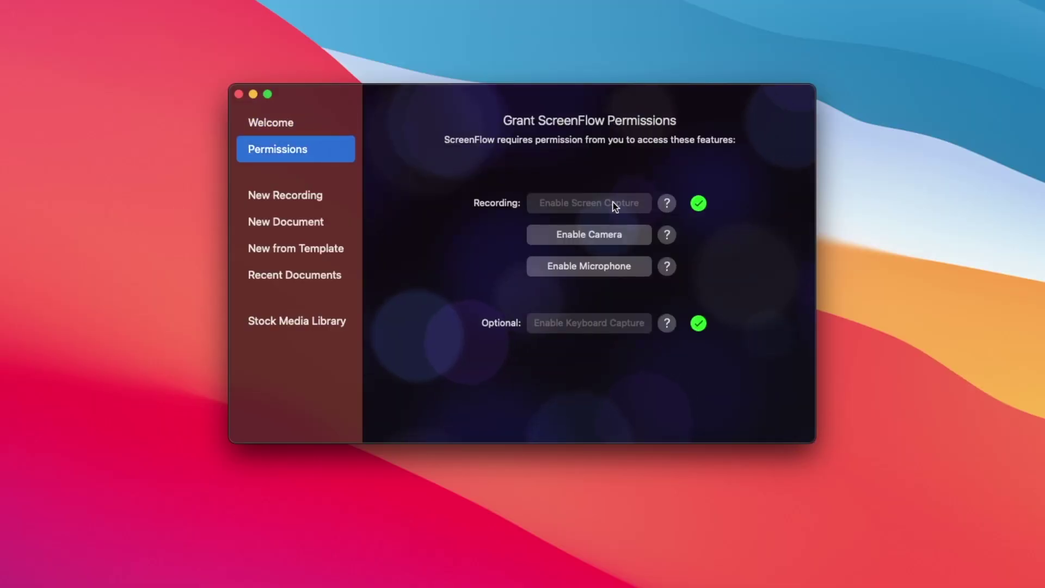
{"action": "left_click", "coordinate": [593, 234]}
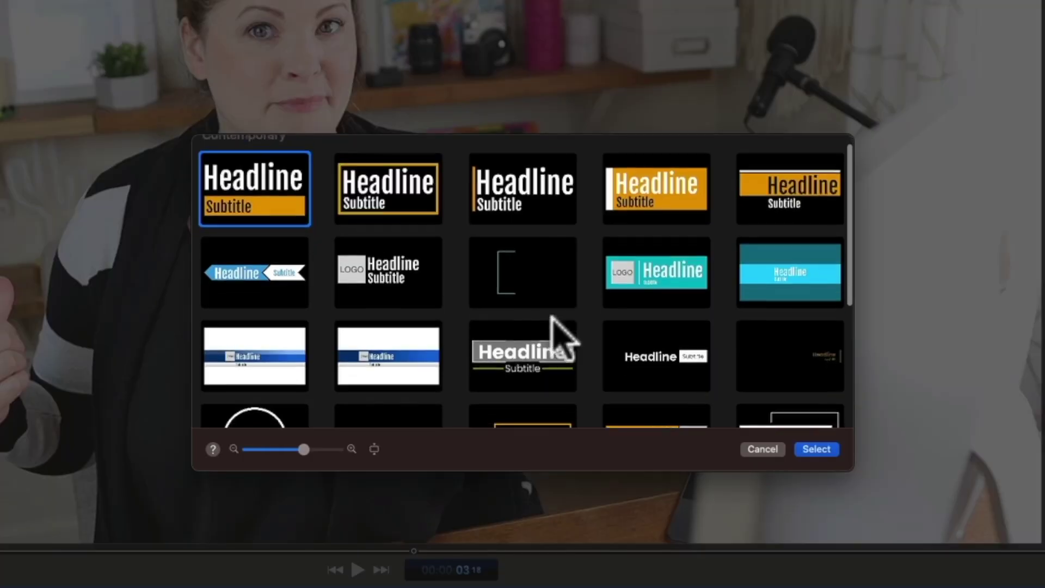
Step: Select the title clip on the timeline and play the preview
{"action": "scroll", "coordinate": [561, 338], "scroll_direction": "down", "scroll_amount": 3}
{"action": "scroll", "coordinate": [561, 338], "scroll_direction": "down", "scroll_amount": 2}
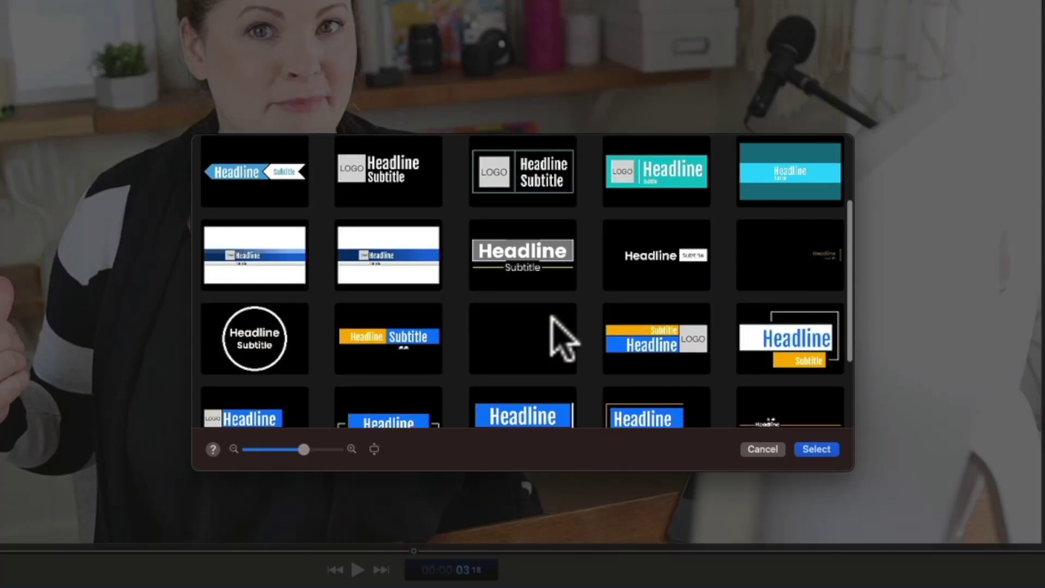
{"action": "scroll", "coordinate": [560, 339], "scroll_direction": "down", "scroll_amount": 5}
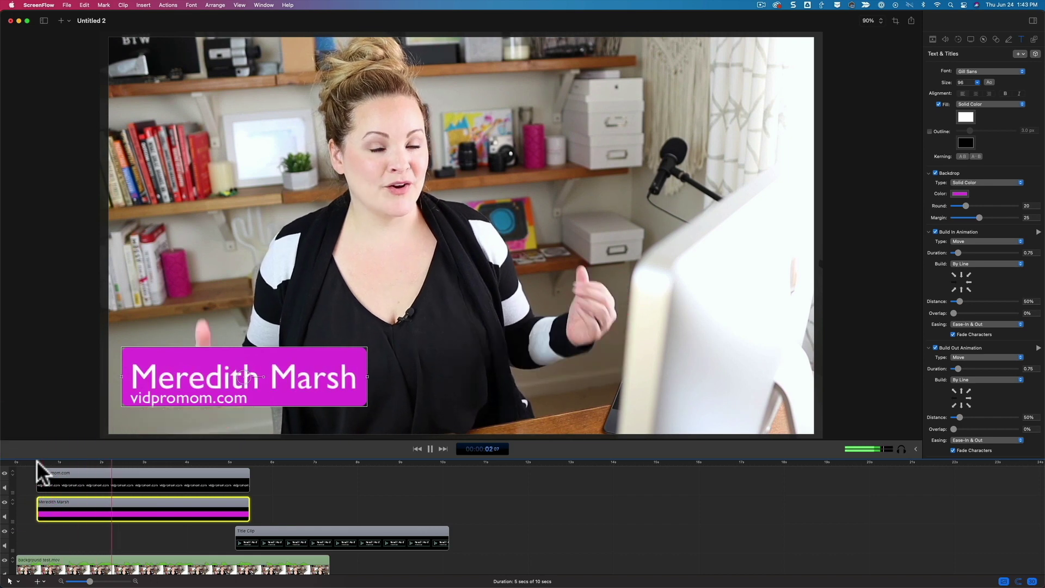
{"action": "left_click", "coordinate": [261, 539]}
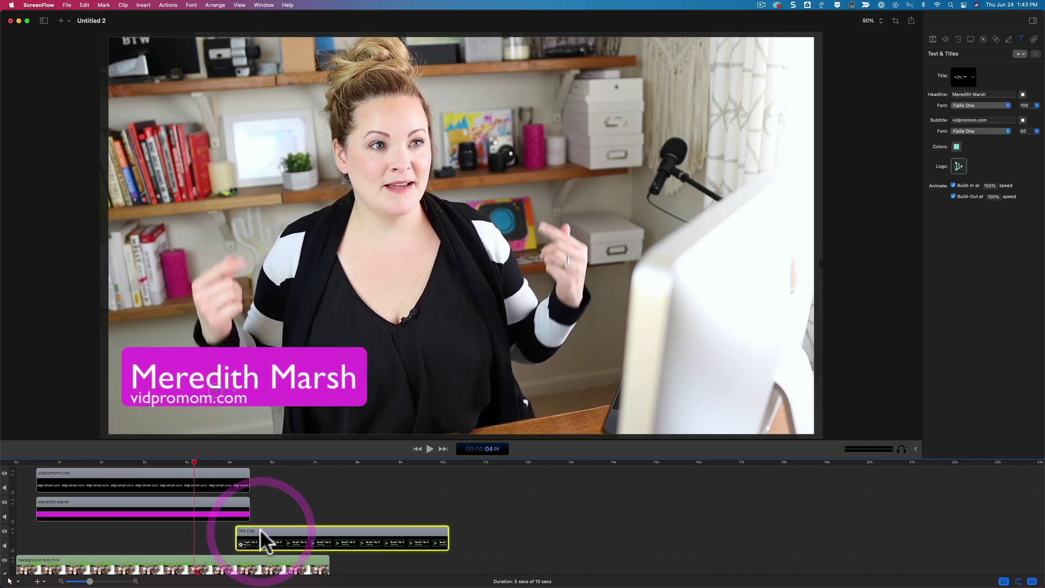
{"action": "key", "text": "space"}
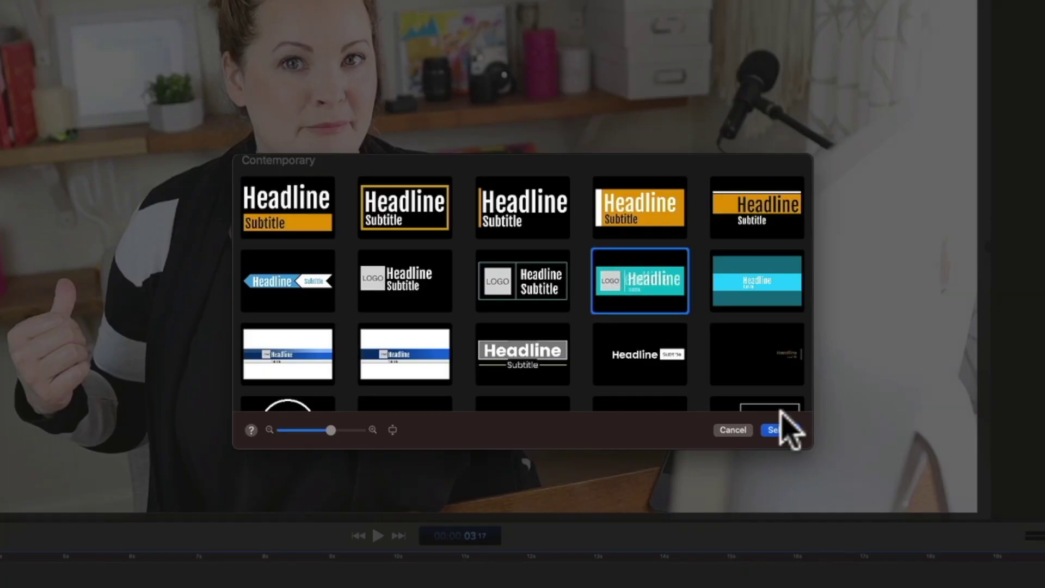
Step: Use the teal lower-third template with the presenter's name as headline, white background and black text
{"action": "left_click", "coordinate": [788, 432]}
{"action": "double_click", "coordinate": [751, 173]}
{"action": "type", "text": "Meredith Marsh"}
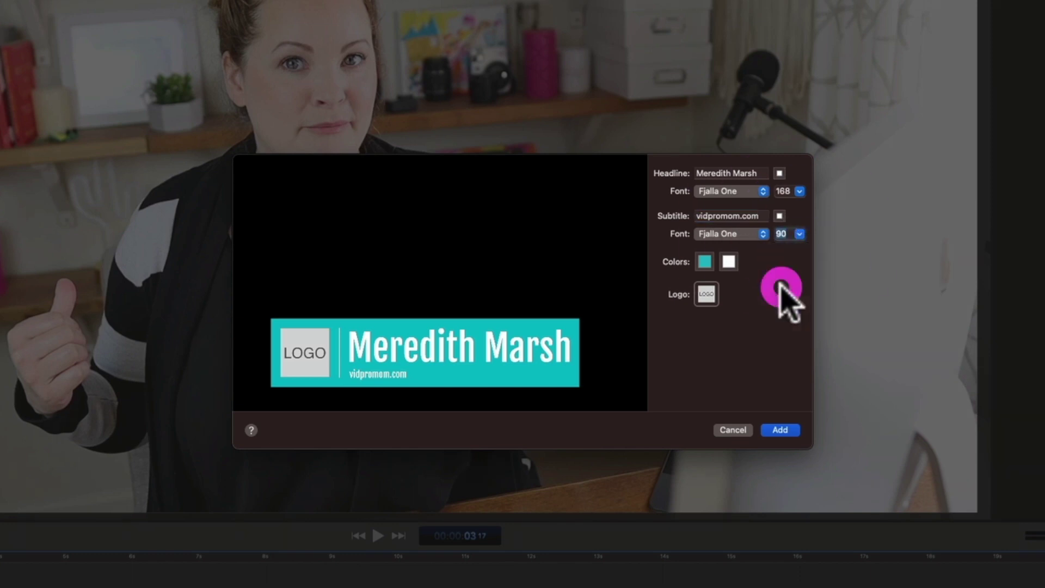
{"action": "left_click", "coordinate": [704, 261]}
{"action": "left_click", "coordinate": [886, 410]}
{"action": "left_click", "coordinate": [869, 409]}
{"action": "left_click", "coordinate": [886, 409]}
Step: Load the 'logo' image file into the title and add it to the project
{"action": "left_click", "coordinate": [869, 409]}
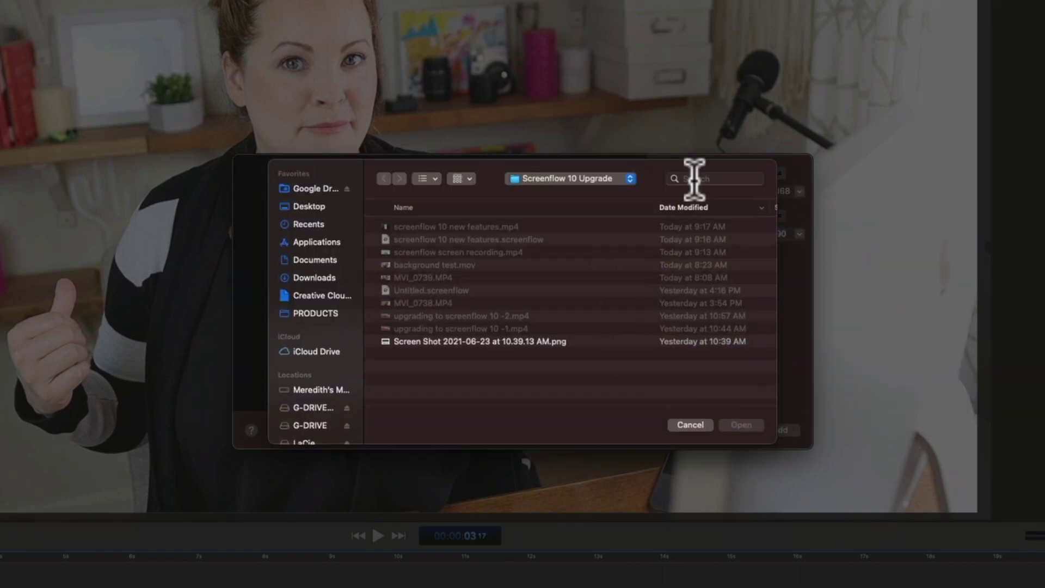
{"action": "left_click", "coordinate": [693, 179]}
{"action": "type", "text": "logo"}
{"action": "left_click", "coordinate": [435, 252]}
{"action": "left_click", "coordinate": [741, 425]}
{"action": "left_click", "coordinate": [783, 430]}
Step: Shrink the new title clip to about half scale in the Video inspector and play it back
{"action": "left_click", "coordinate": [216, 486]}
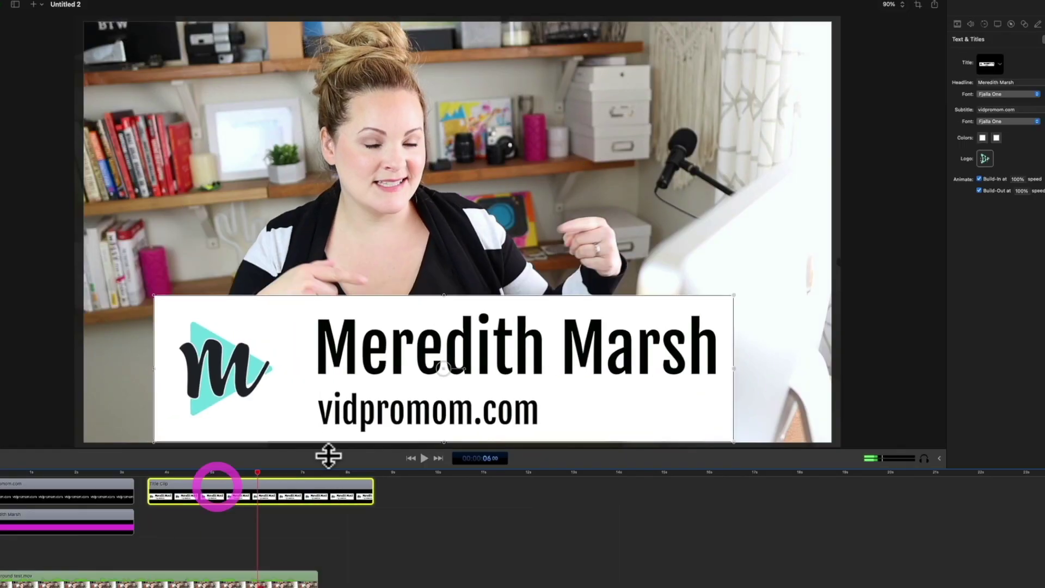
{"action": "left_click", "coordinate": [957, 24]}
{"action": "left_click_drag", "start_coordinate": [1018, 54], "coordinate": [996, 54]}
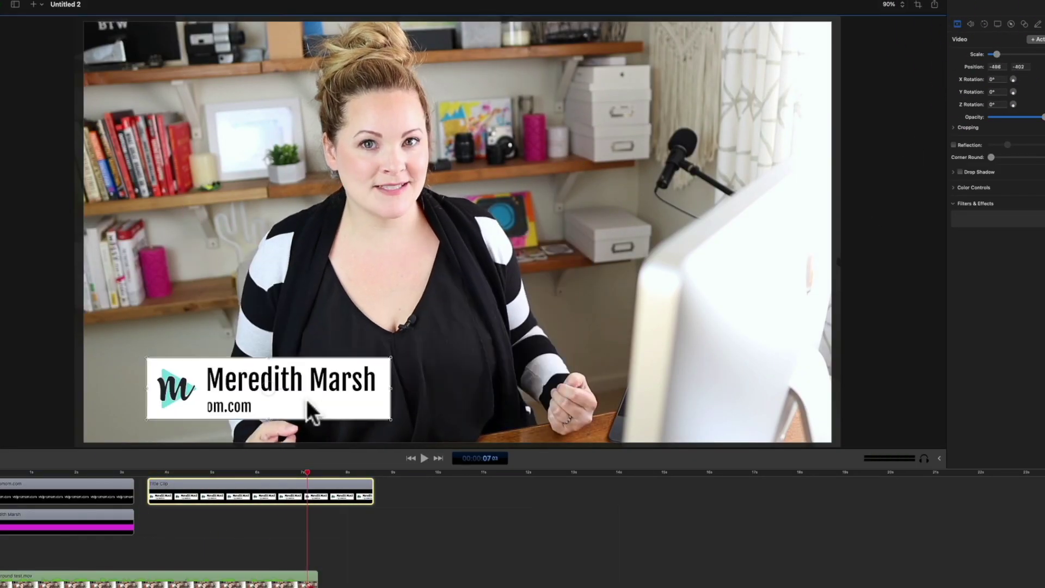
{"action": "key", "text": "space"}
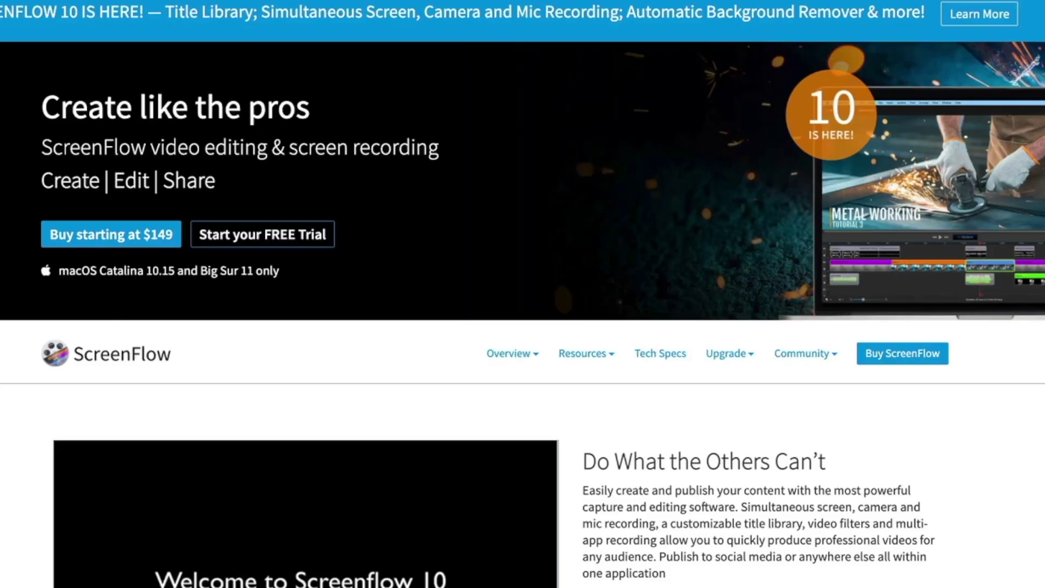
Step: Scroll the ScreenFlow product page down to the What's New in ScreenFlow 10 section
{"action": "scroll", "coordinate": [523, 294], "scroll_direction": "down", "scroll_amount": 20}
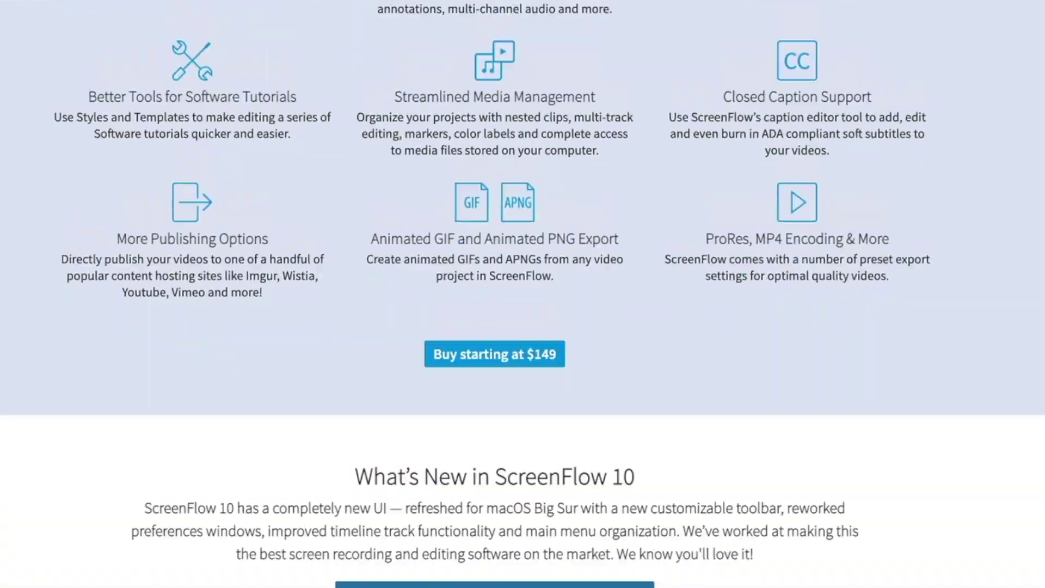
{"action": "scroll", "coordinate": [523, 294], "scroll_direction": "down", "scroll_amount": 20}
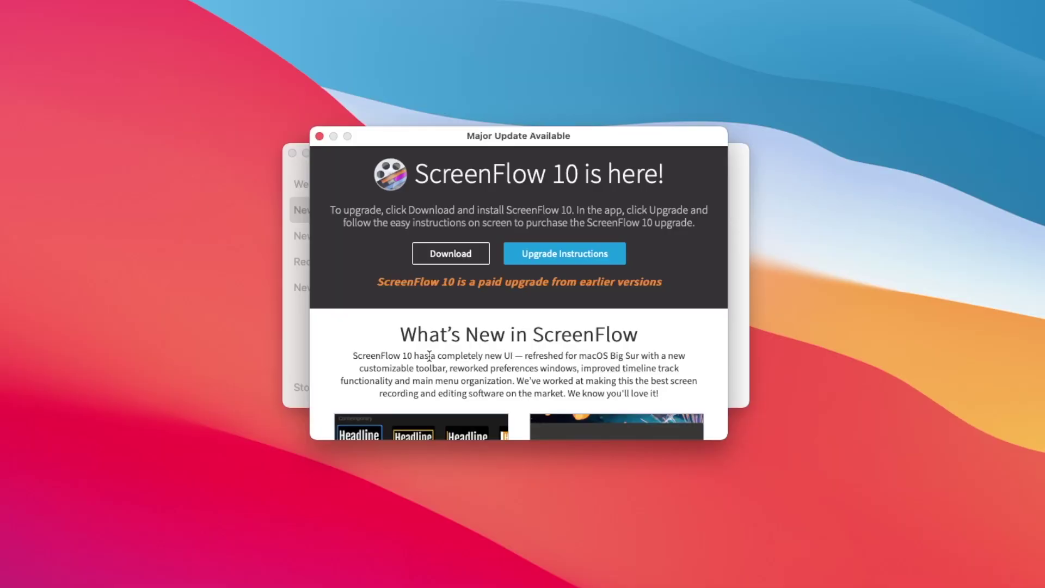
Step: Scroll the update notes to the Title Library and Simultaneous Recording entries
{"action": "scroll", "coordinate": [432, 360], "scroll_direction": "down", "scroll_amount": 4}
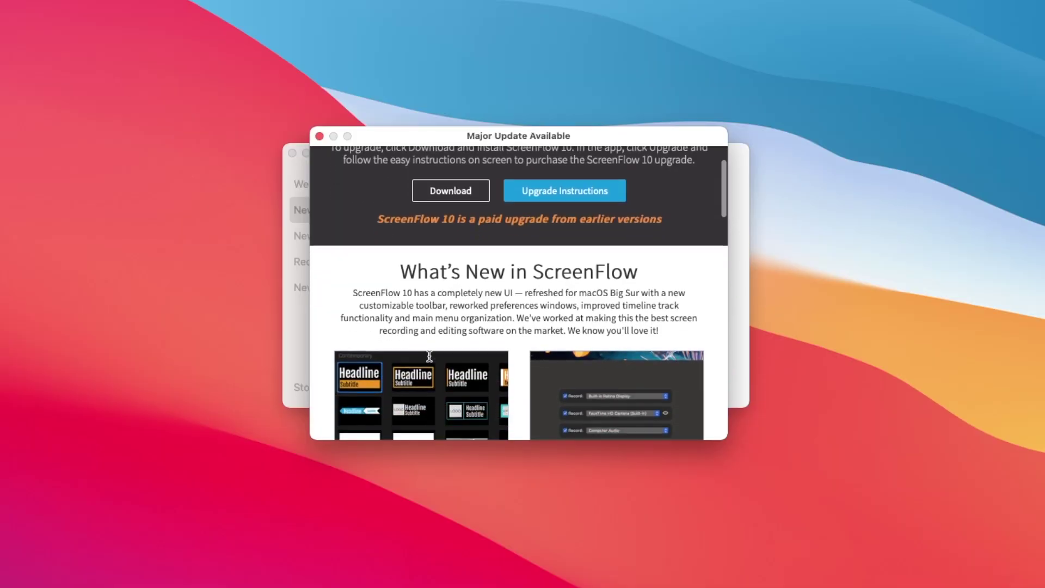
{"action": "scroll", "coordinate": [432, 361], "scroll_direction": "down", "scroll_amount": 6}
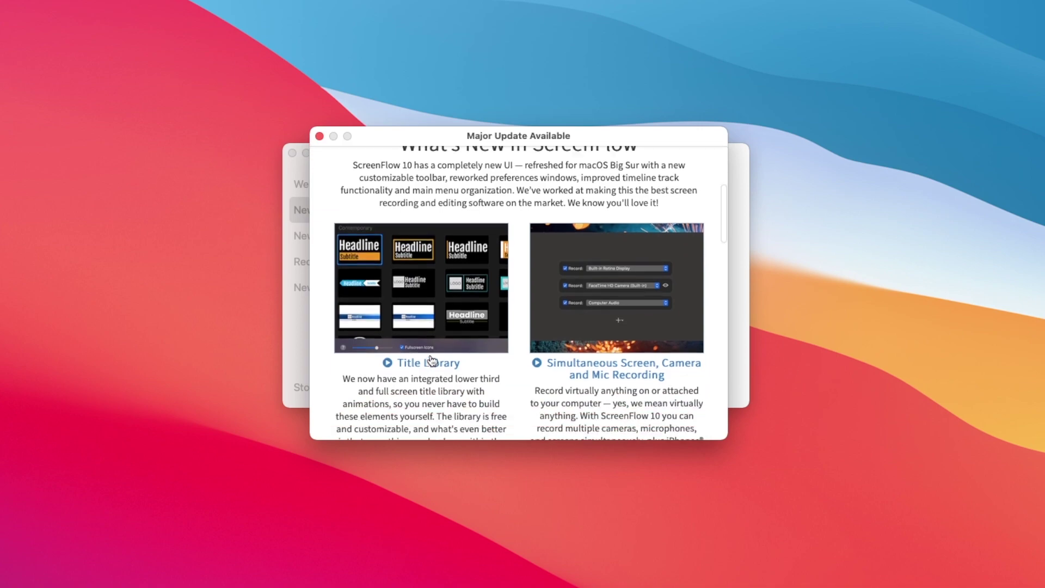
{"action": "scroll", "coordinate": [432, 361], "scroll_direction": "down", "scroll_amount": 2}
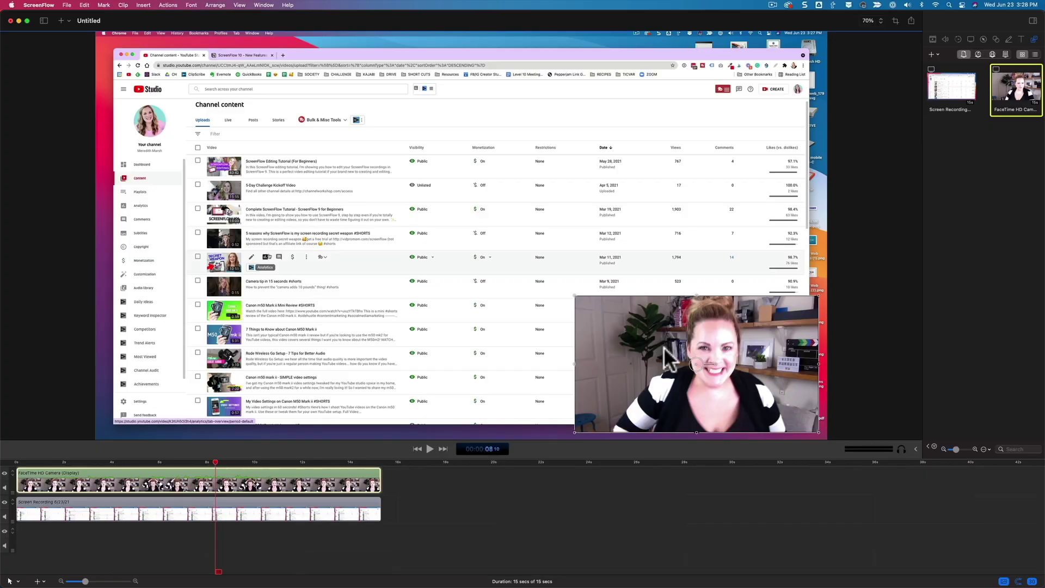
Step: Centre the webcam overlay in the frame and enlarge it
{"action": "left_click_drag", "start_coordinate": [664, 347], "coordinate": [433, 231]}
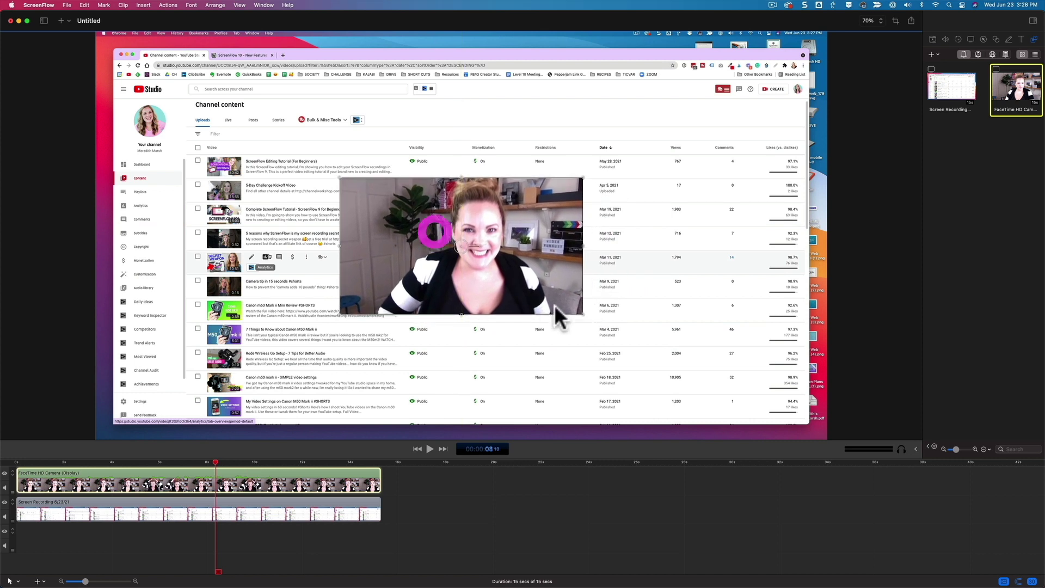
{"action": "left_click_drag", "start_coordinate": [579, 312], "coordinate": [715, 388]}
{"action": "left_click_drag", "start_coordinate": [338, 174], "coordinate": [169, 81]}
{"action": "mouse_move", "coordinate": [412, 144]}
{"action": "left_mouse_down"}
{"action": "mouse_move", "coordinate": [427, 158]}
{"action": "mouse_move", "coordinate": [429, 148]}
{"action": "left_mouse_up"}
Step: Move the playhead to about 5 seconds and show the FaceTime camera clip's video properties
{"action": "left_click", "coordinate": [169, 459]}
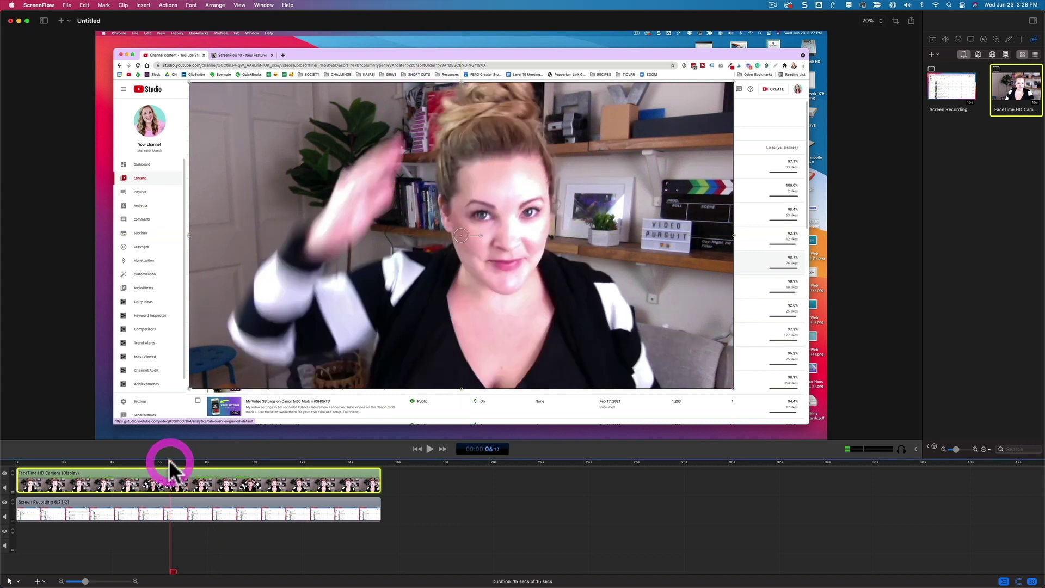
{"action": "left_click", "coordinate": [143, 462]}
{"action": "left_click", "coordinate": [205, 480]}
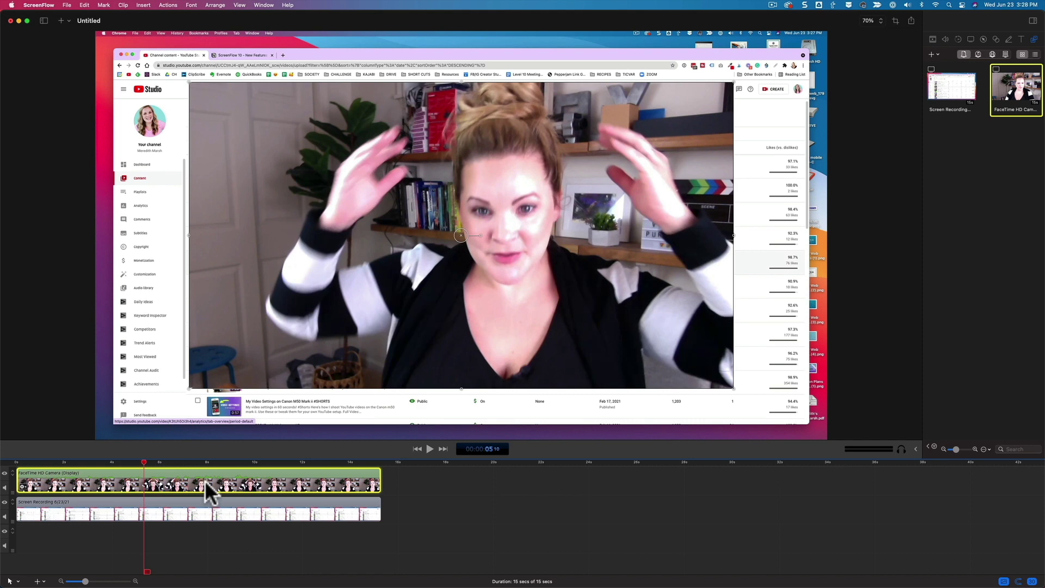
{"action": "left_click", "coordinate": [931, 38]}
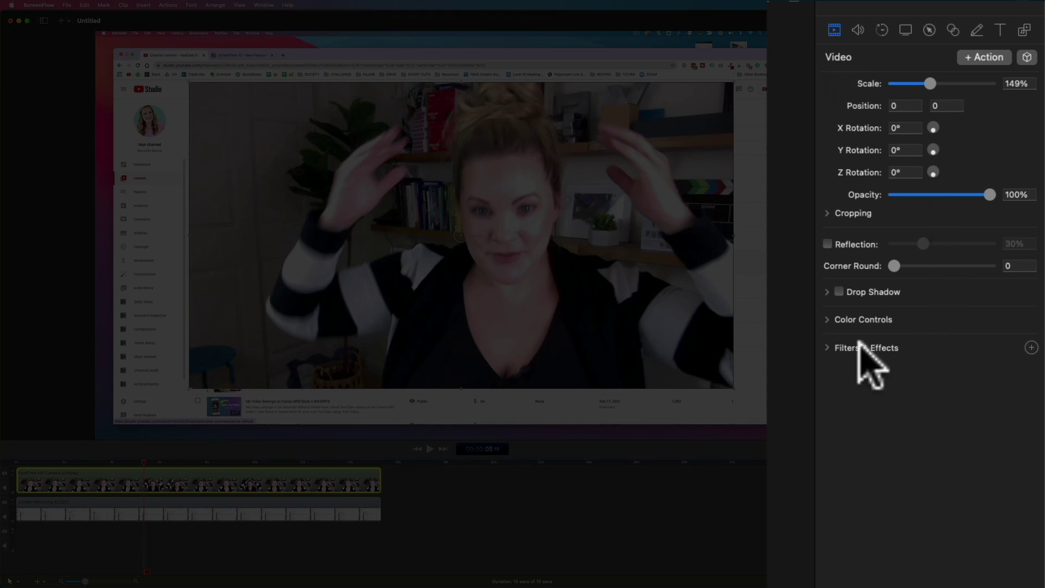
Step: Add Automatic Background Removal to the camera clip and scrub through to preview the cutout
{"action": "left_click", "coordinate": [1029, 348]}
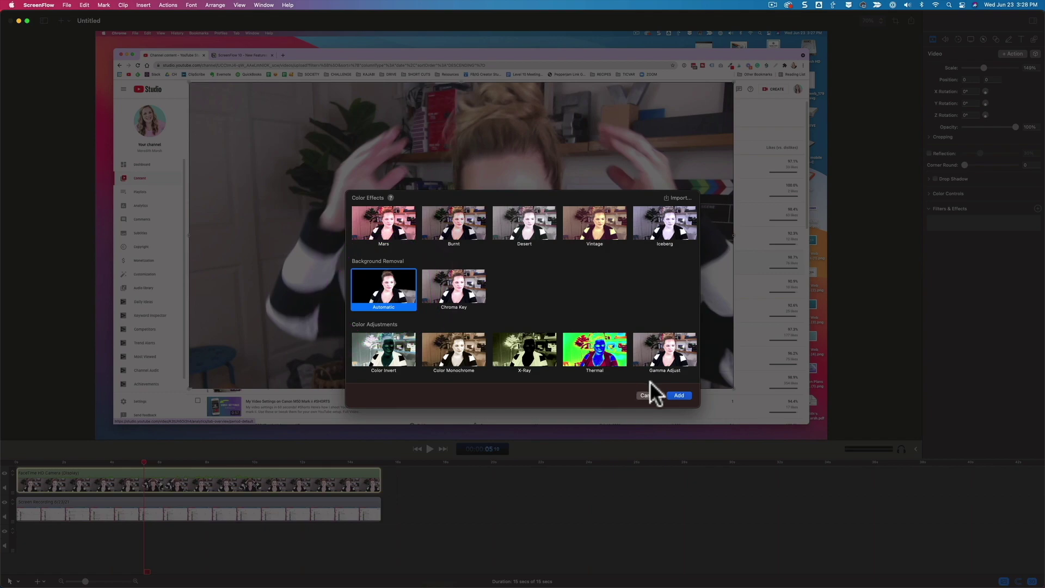
{"action": "left_click", "coordinate": [680, 396]}
{"action": "left_click_drag", "start_coordinate": [70, 474], "coordinate": [261, 482]}
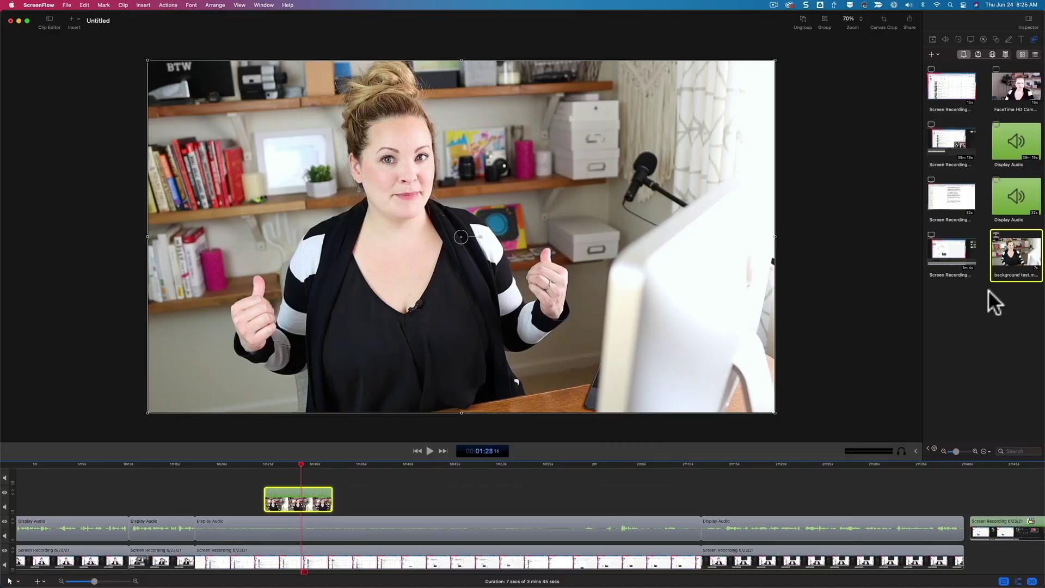
Step: Add Automatic Background Removal to the camera clip and play it to preview
{"action": "left_click", "coordinate": [932, 39]}
{"action": "left_click", "coordinate": [1037, 209]}
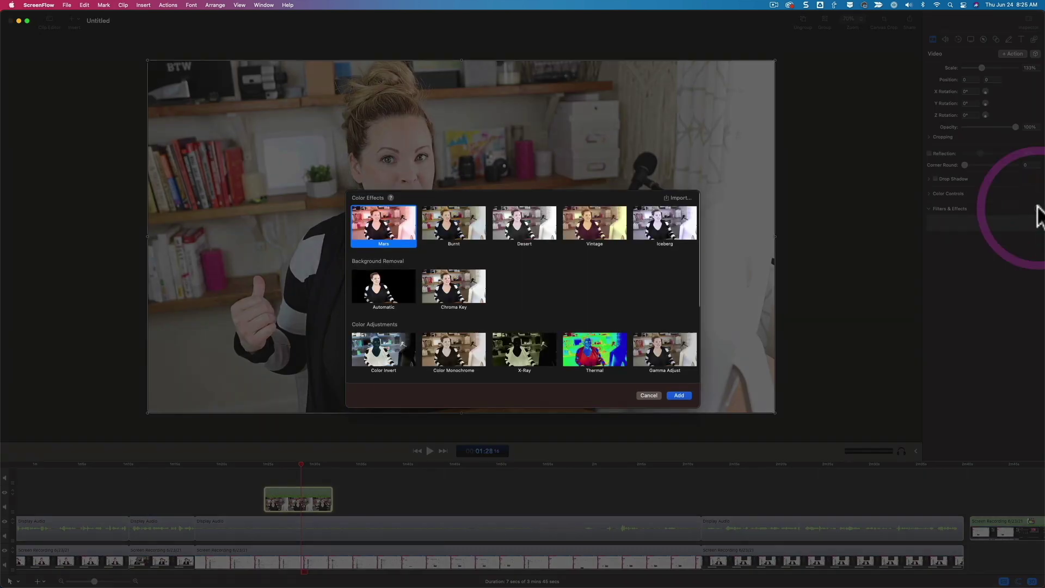
{"action": "left_click", "coordinate": [678, 395]}
{"action": "key", "text": "space"}
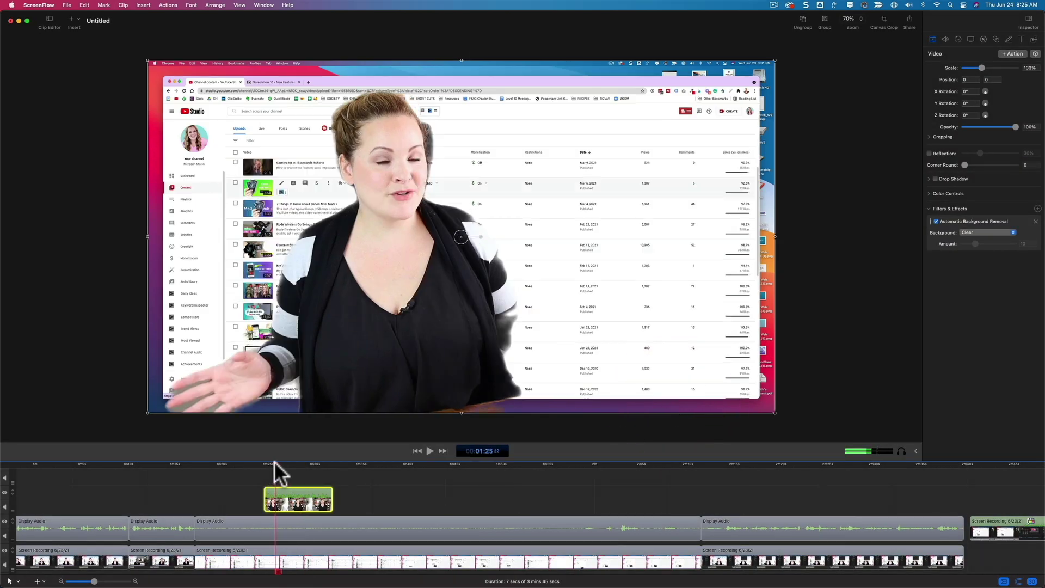
Step: Set the removal effect's Background to Blur, then switch it back to Clear
{"action": "left_click", "coordinate": [999, 232]}
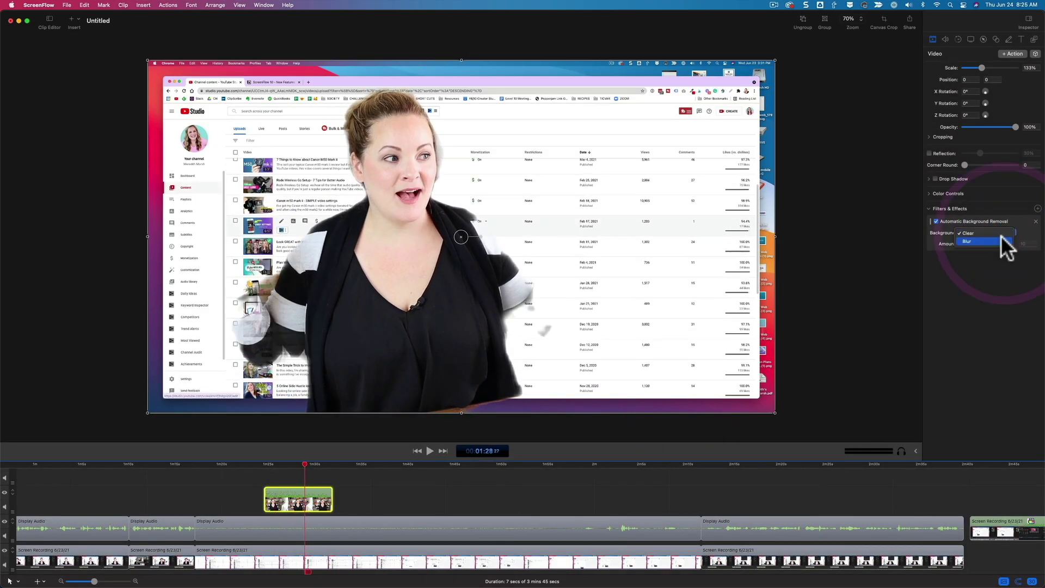
{"action": "left_click", "coordinate": [1000, 237]}
{"action": "left_click", "coordinate": [975, 233]}
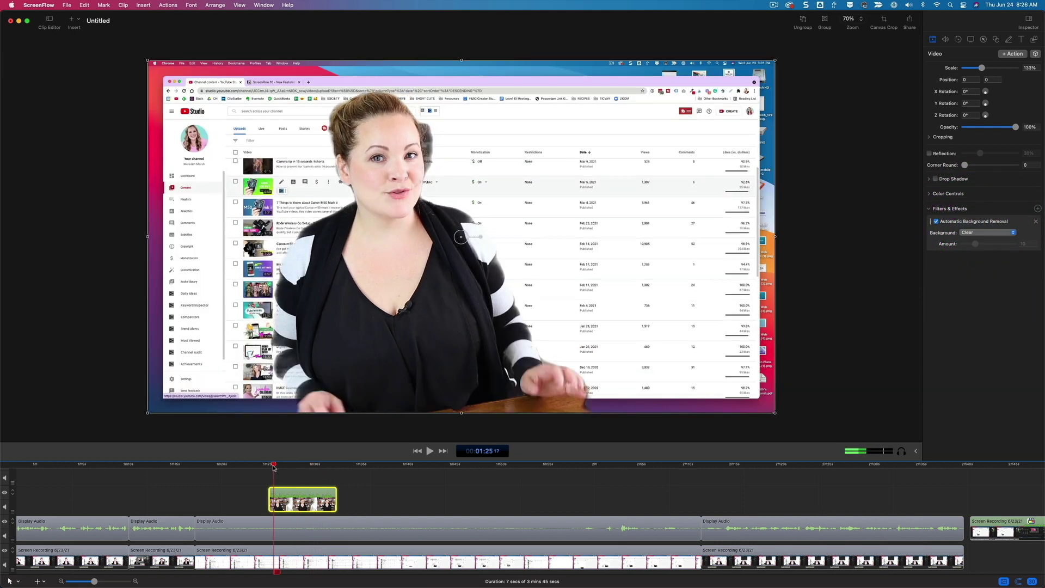
{"action": "left_click", "coordinate": [273, 465]}
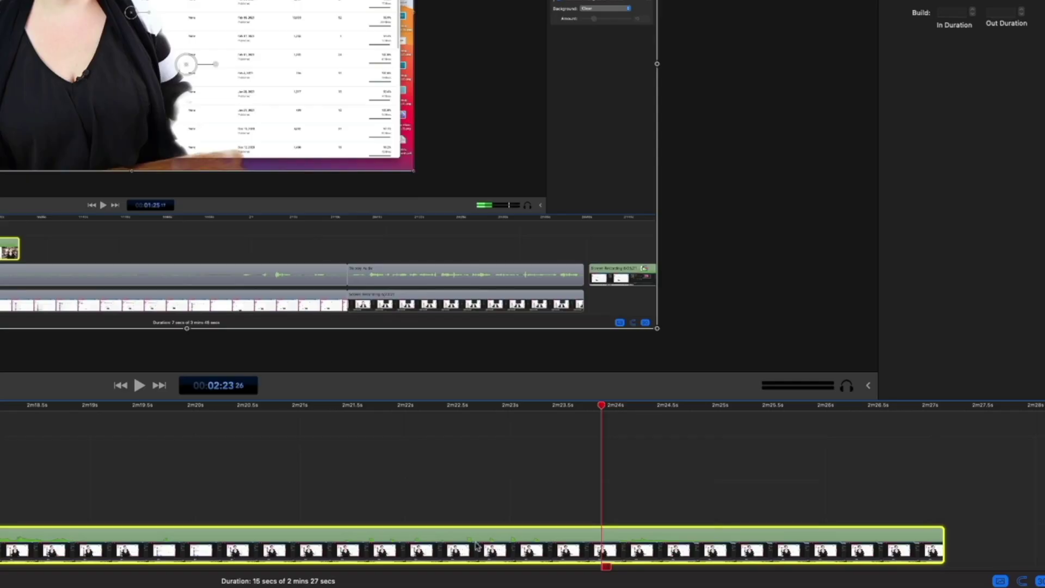
Step: Extract the clip's ScreenFlow app audio onto its own track and show its Audio settings
{"action": "right_click", "coordinate": [634, 541]}
{"action": "mouse_move", "coordinate": [679, 295]}
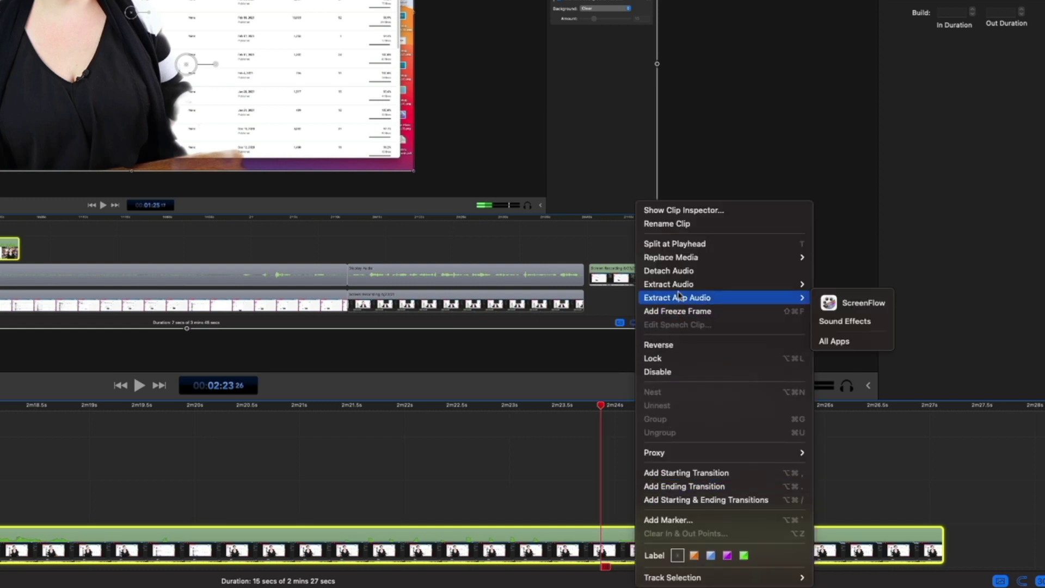
{"action": "left_click", "coordinate": [833, 303]}
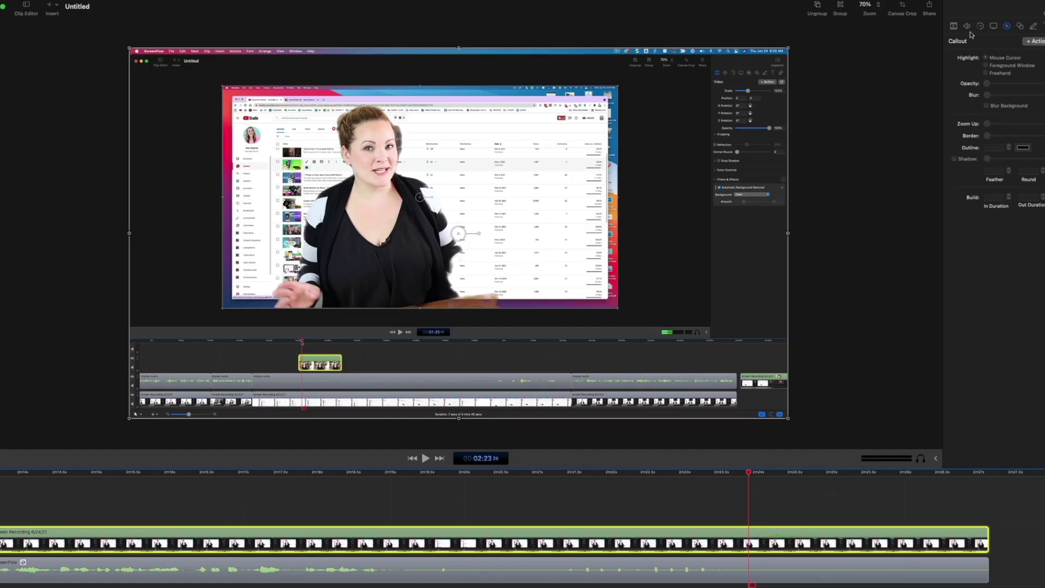
{"action": "left_click", "coordinate": [967, 26]}
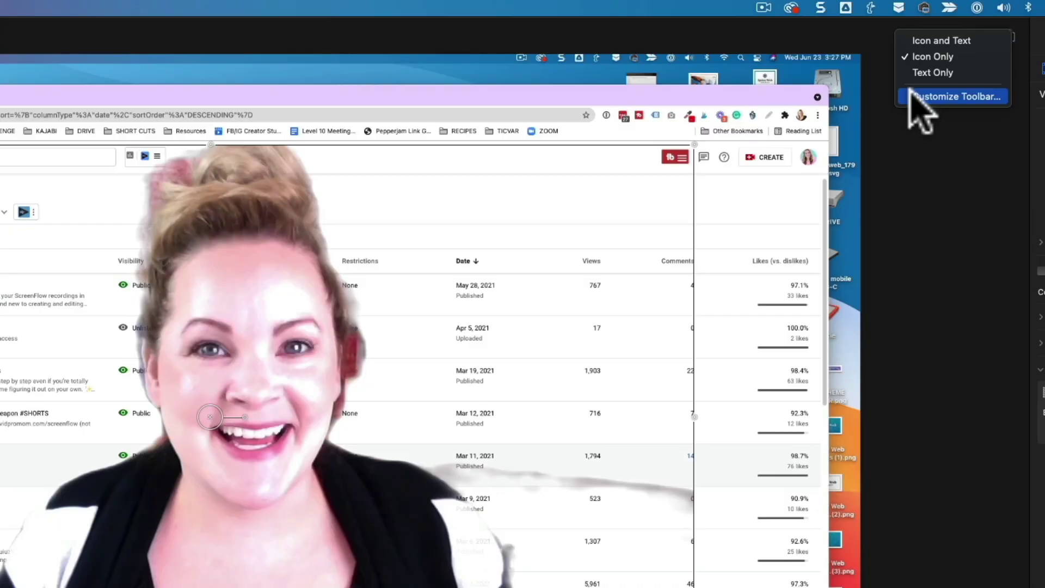
Step: Customize the toolbar to icons only after trying icon-and-text, adding Group and Ungroup
{"action": "left_click", "coordinate": [910, 95]}
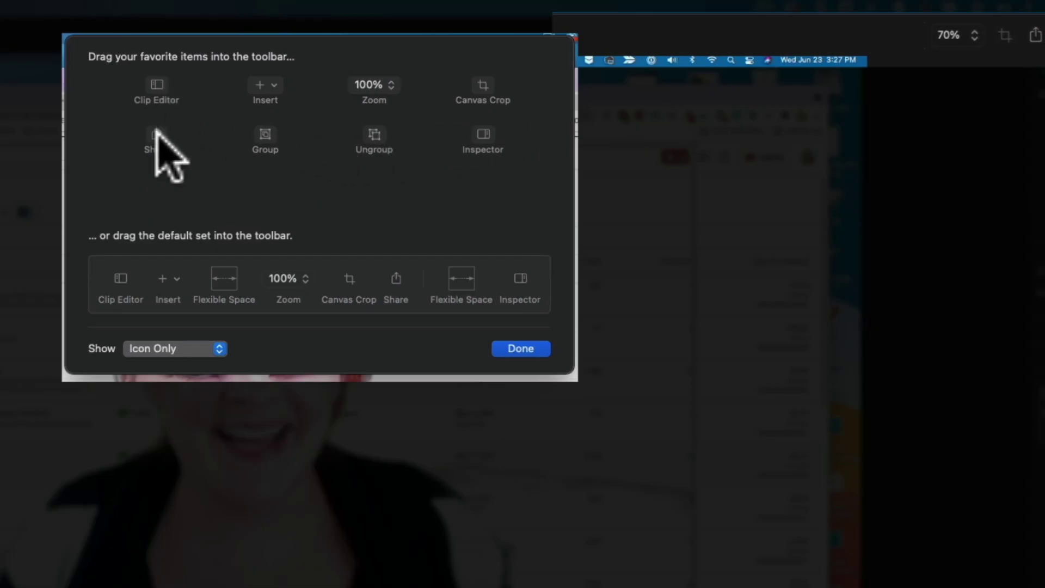
{"action": "left_click", "coordinate": [163, 350]}
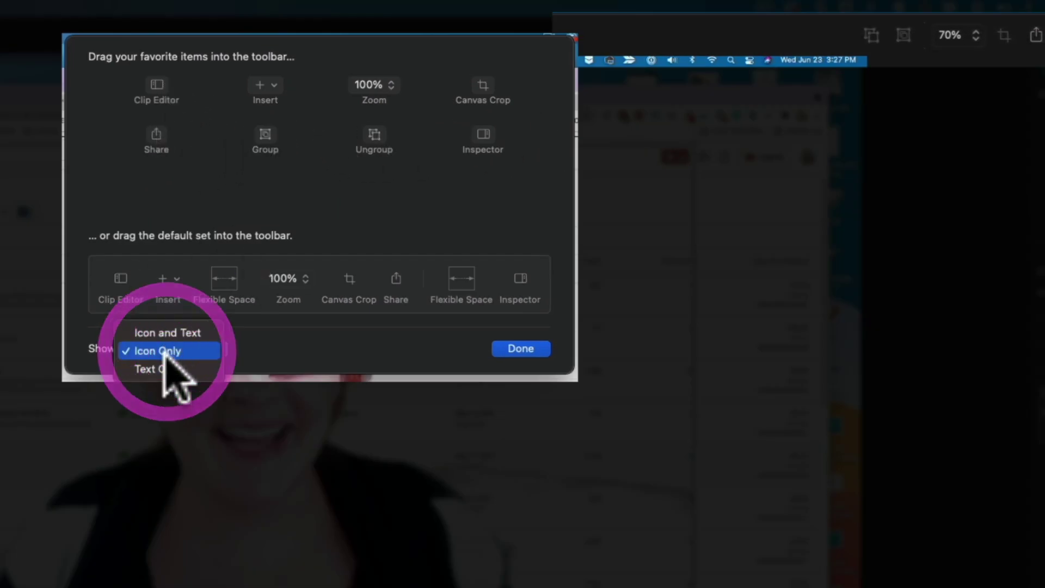
{"action": "left_click", "coordinate": [142, 333]}
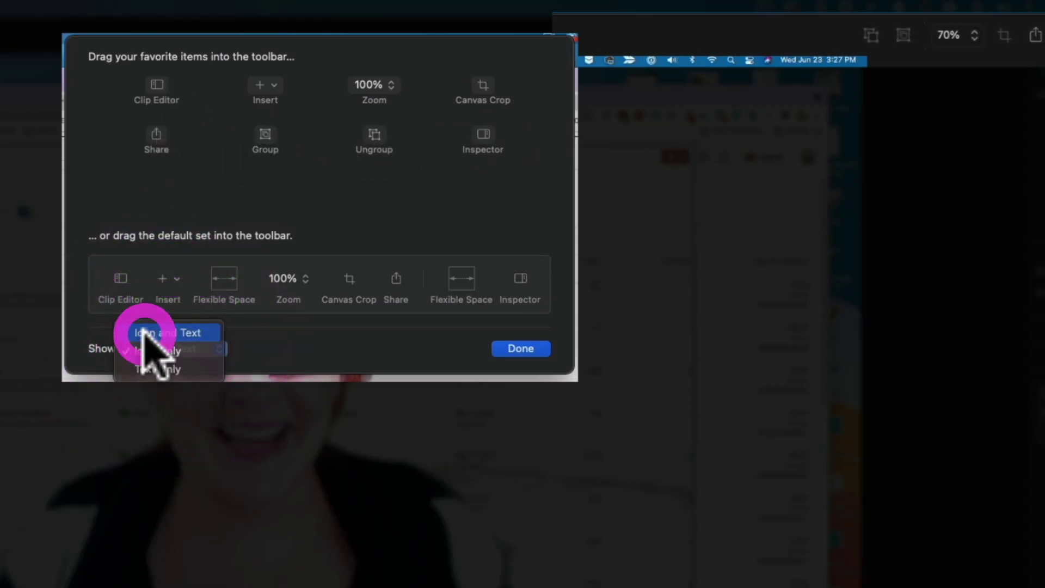
{"action": "left_click_drag", "start_coordinate": [148, 348], "coordinate": [148, 360]}
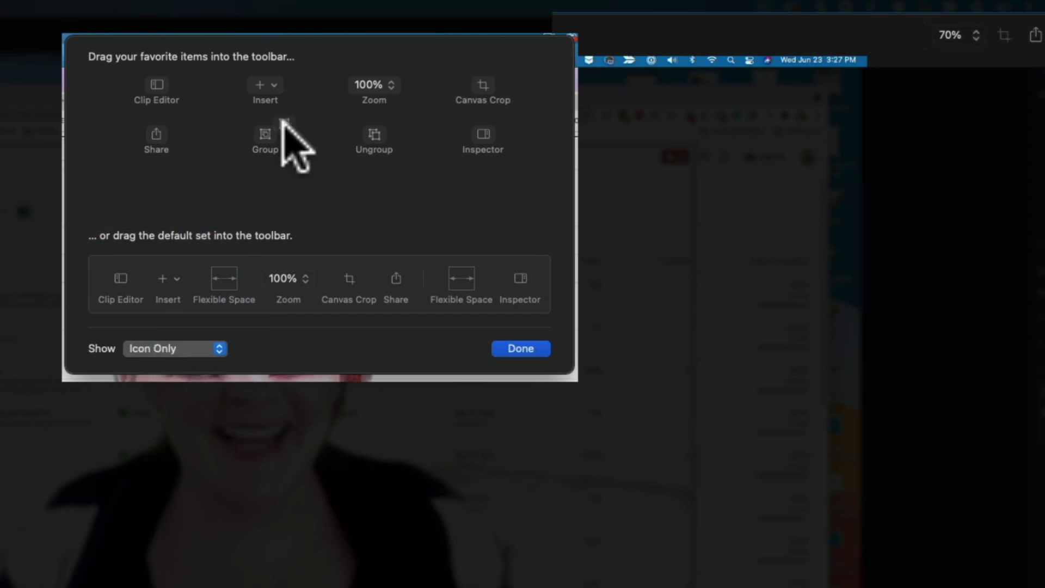
{"action": "left_click_drag", "start_coordinate": [720, 57], "coordinate": [903, 38]}
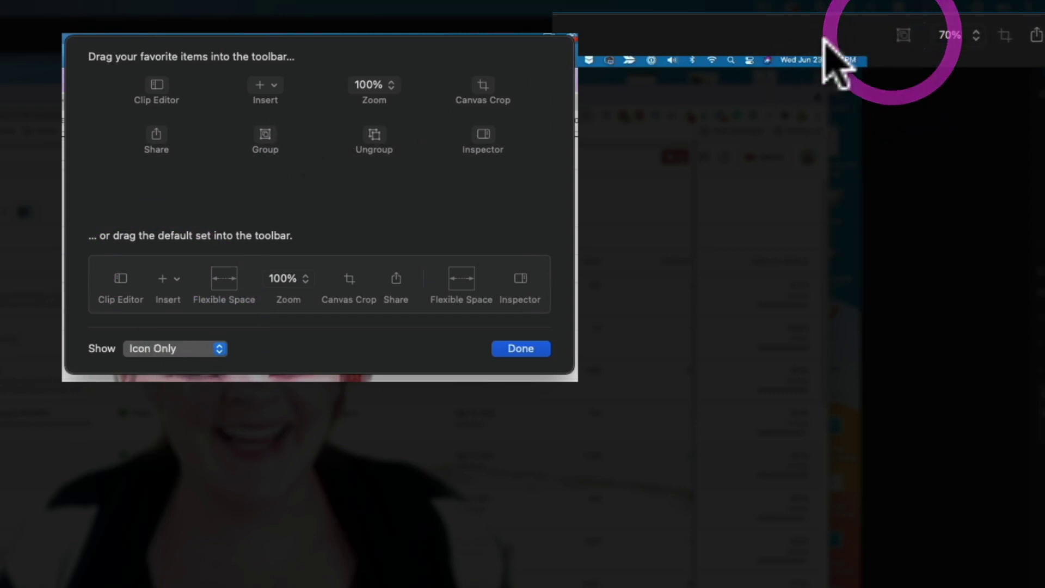
{"action": "left_click_drag", "start_coordinate": [590, 92], "coordinate": [870, 28]}
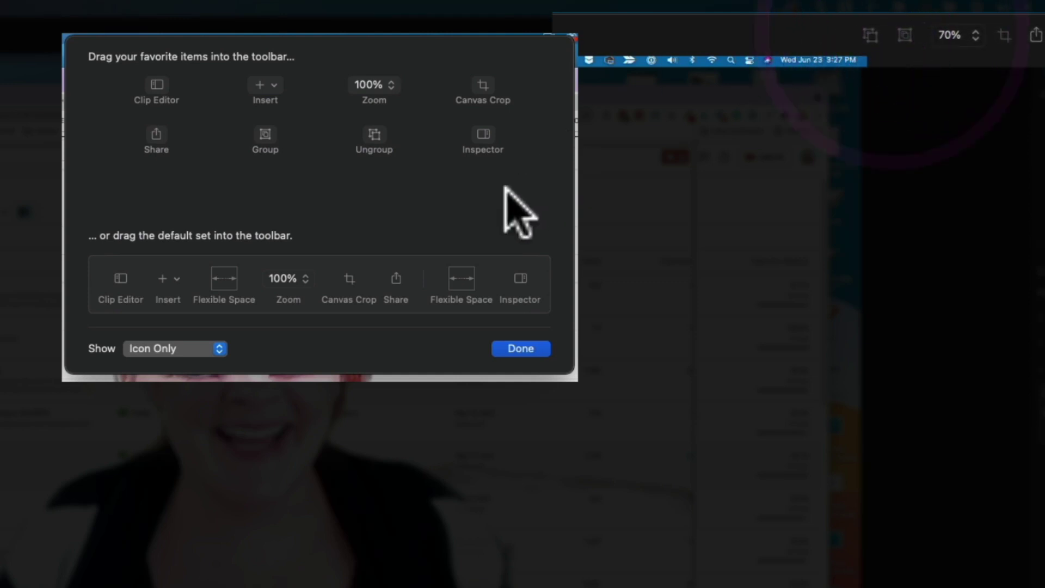